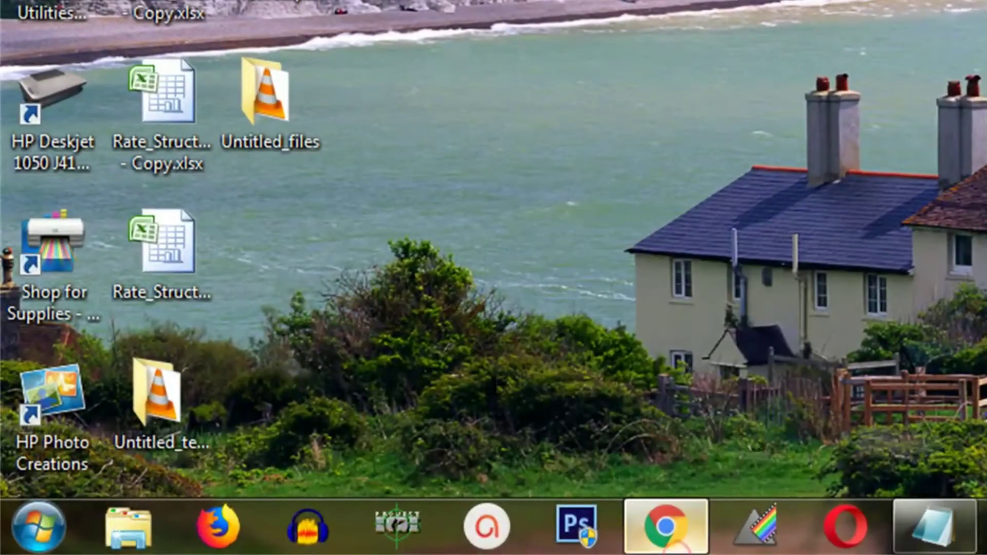
- Launch Chrome, decline the enhanced security offer, and go to the Extensions page via More tools
click(665, 525)
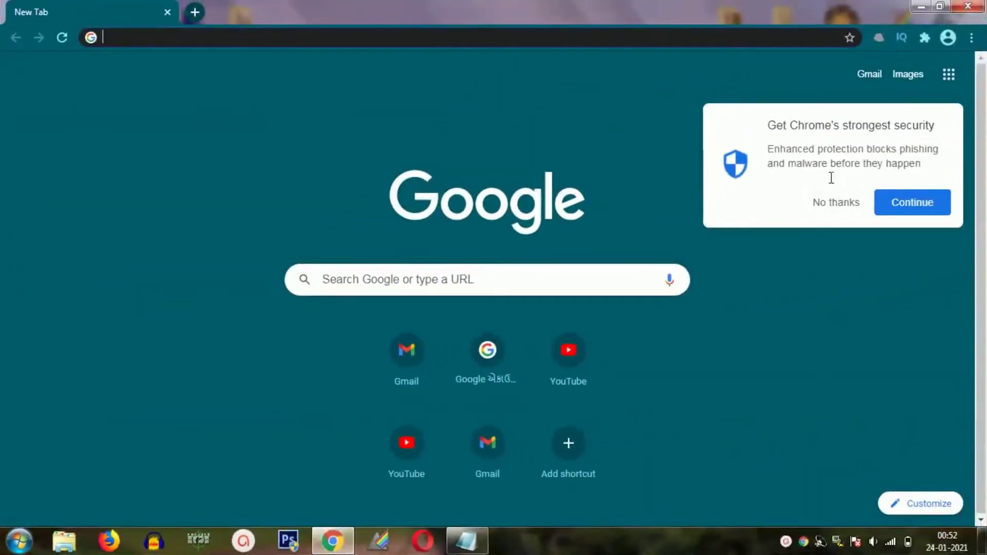
click(841, 205)
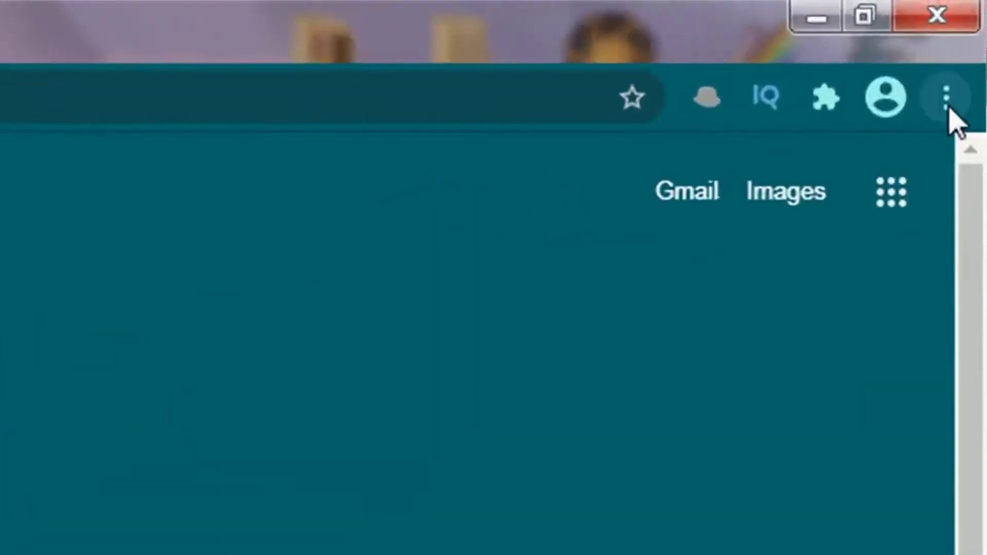
click(947, 106)
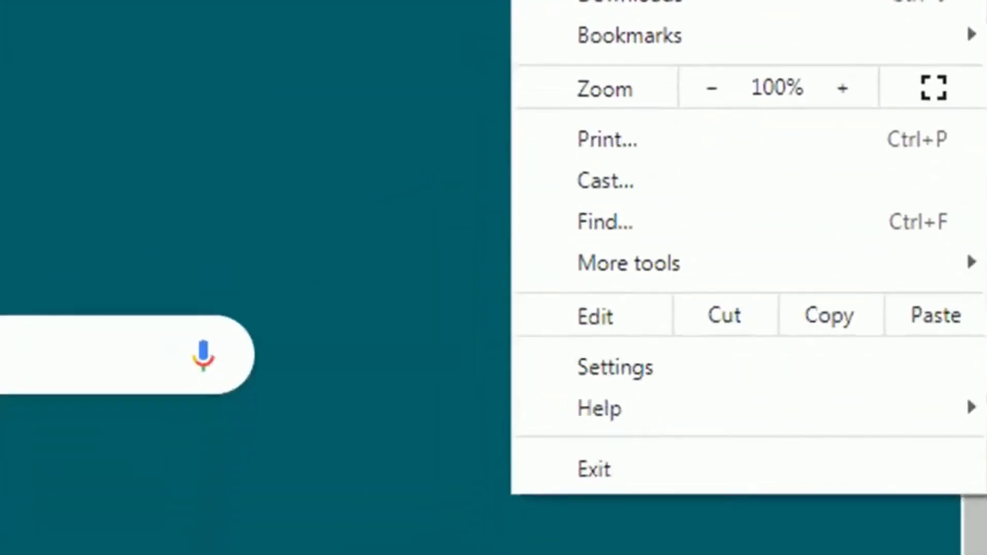
mouse_move(664, 273)
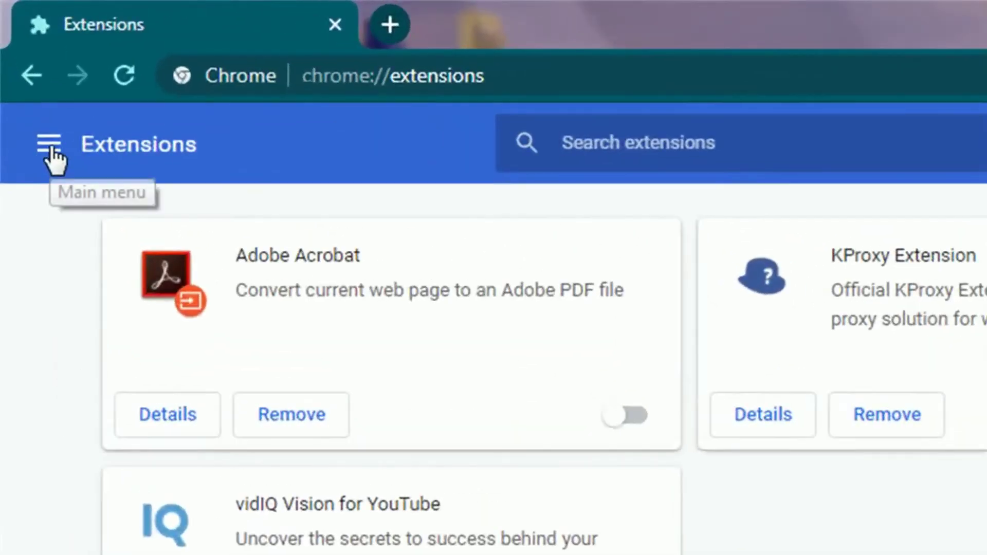
click(24, 72)
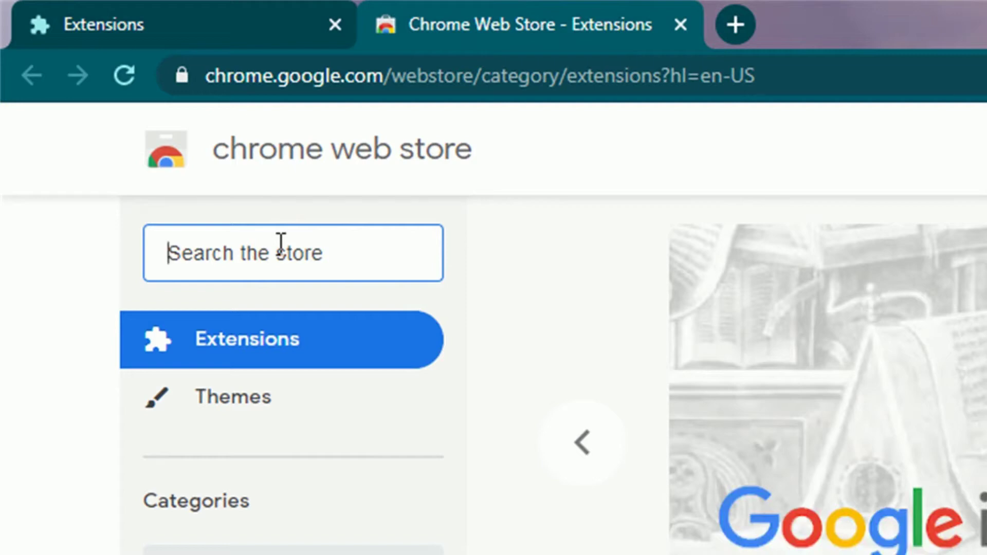
- Search the Chrome Web Store for 'veepn' and open the VeePN result's detail page
text(vee)
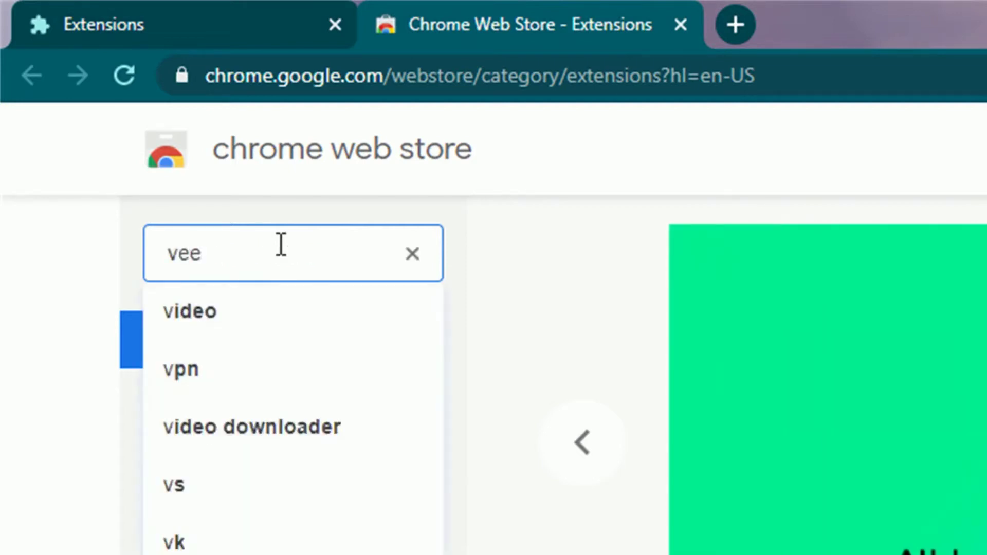
text(pn)
key(Return)
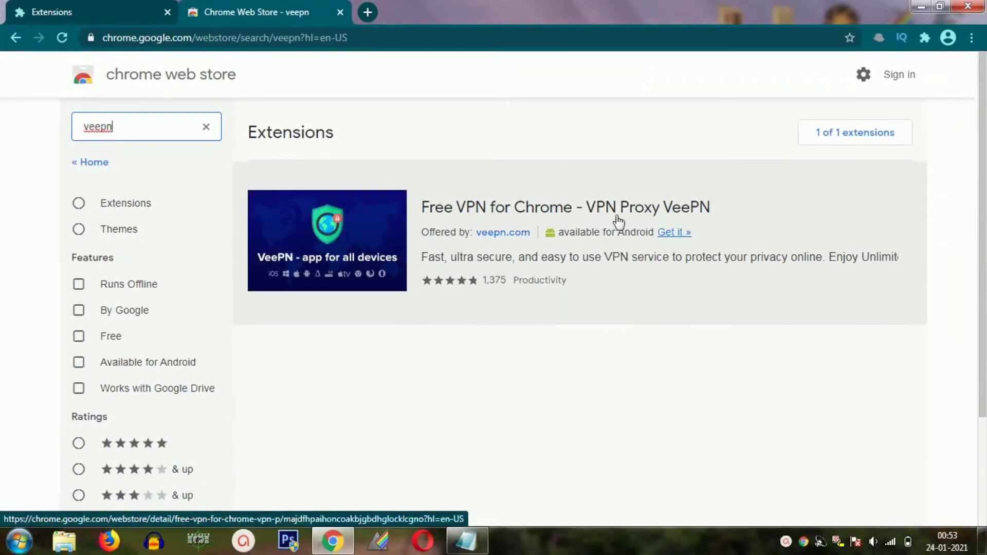
click(458, 201)
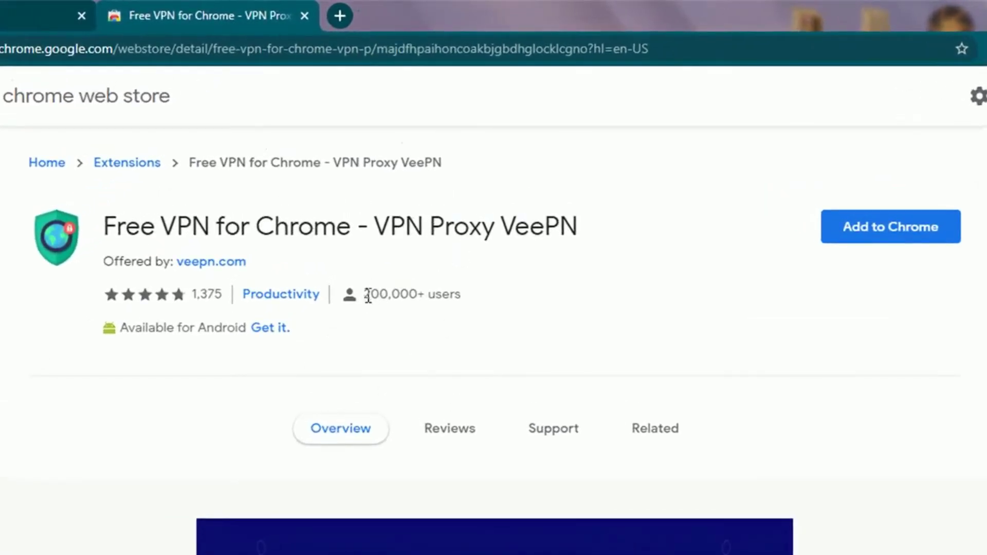
- Add the VeePN extension to Chrome and confirm the installation with Add extension
drag(368, 294, 520, 306)
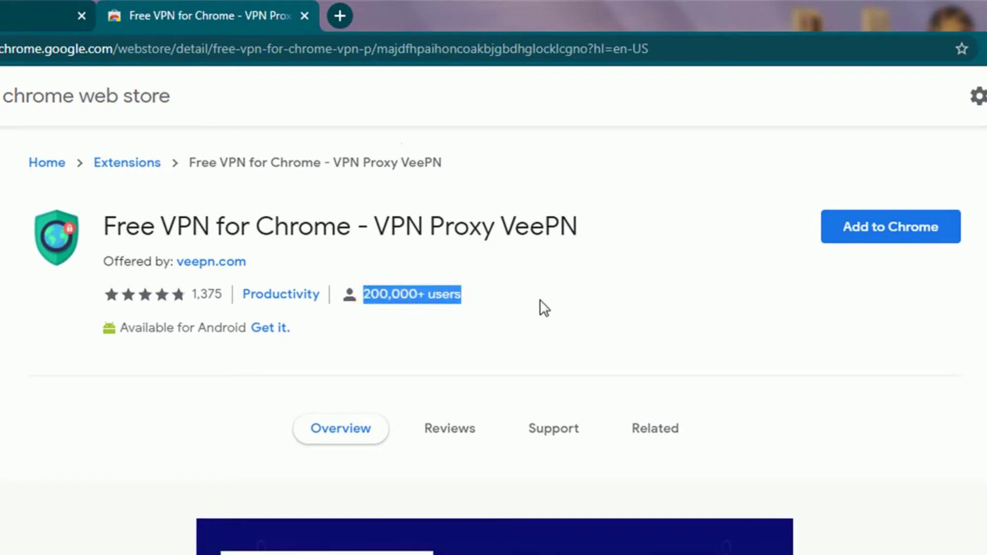
click(544, 307)
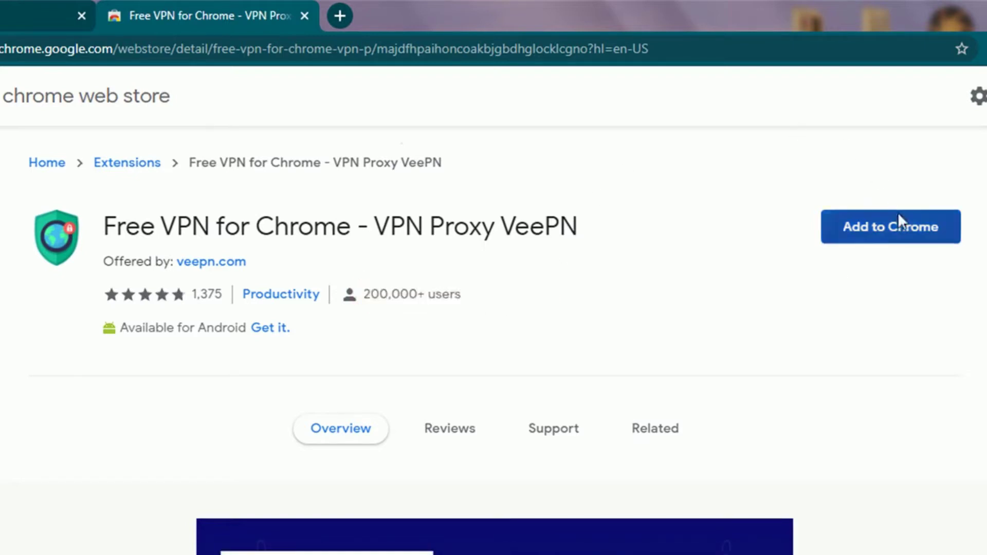
click(894, 227)
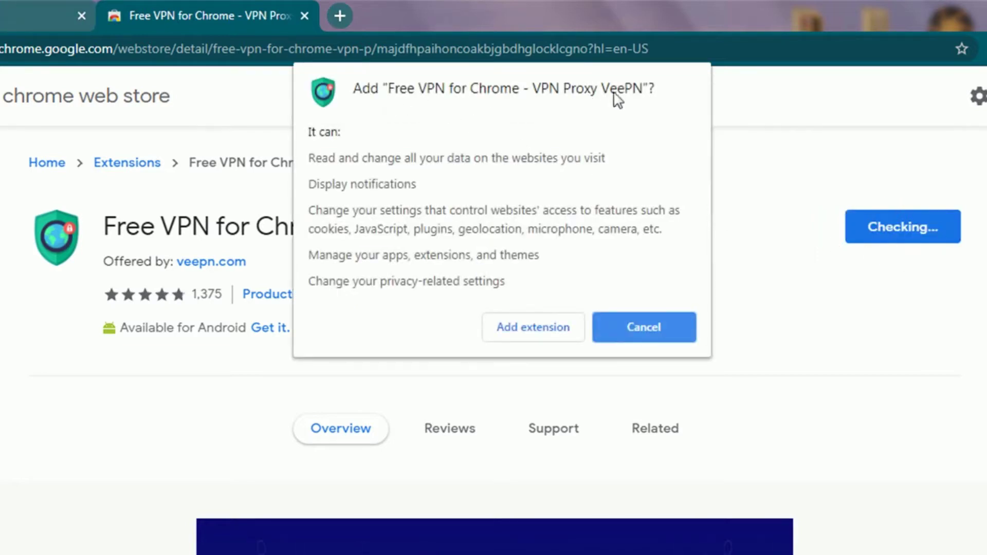
click(530, 329)
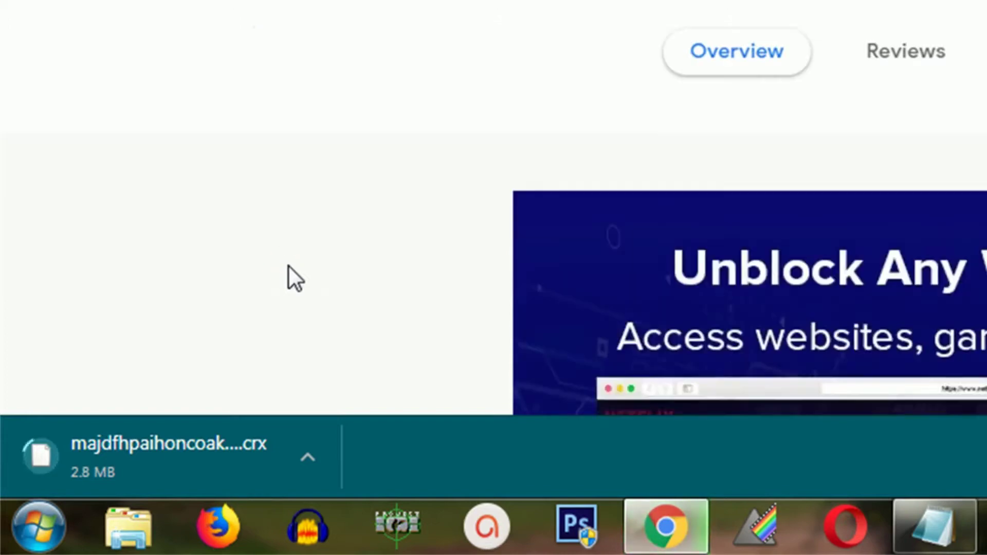
scroll(289, 267, down, 5)
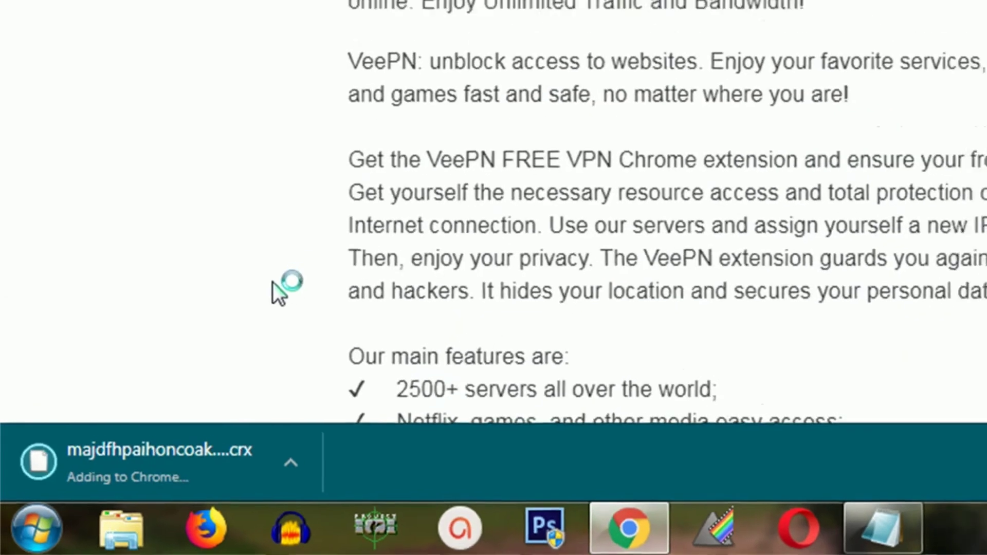
scroll(289, 266, up, 4)
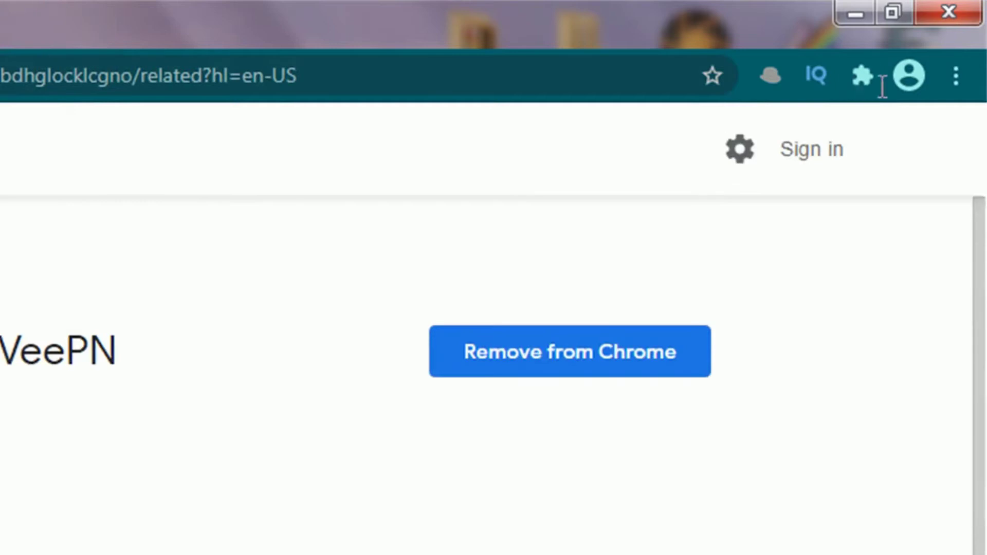
- Open the VeePN popup from the extensions menu and complete its welcome slides
click(862, 77)
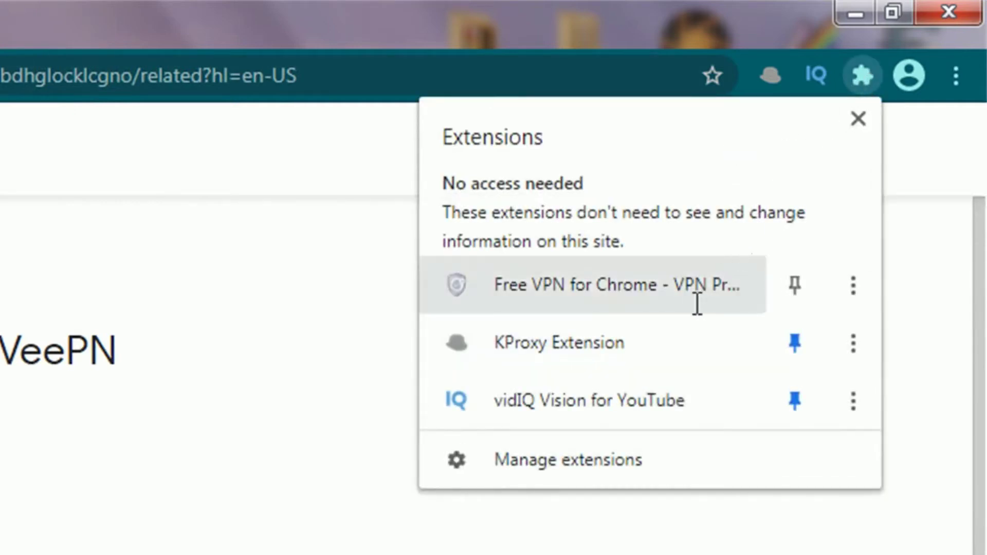
click(679, 285)
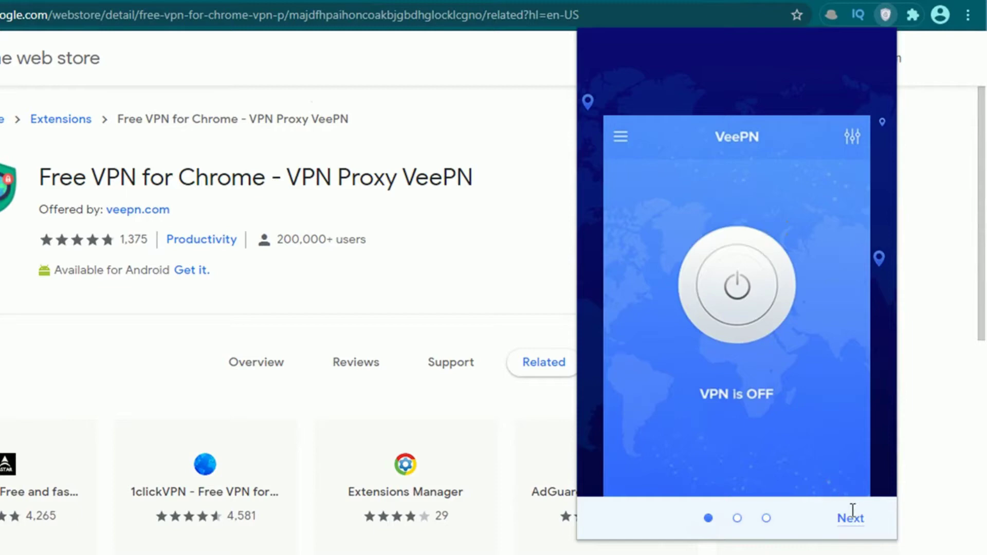
click(852, 511)
click(857, 519)
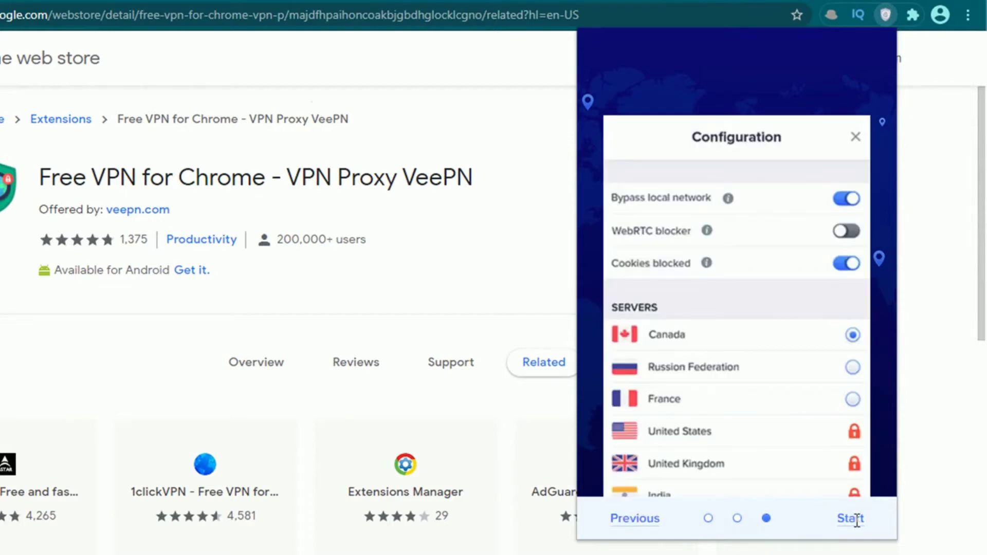
click(852, 518)
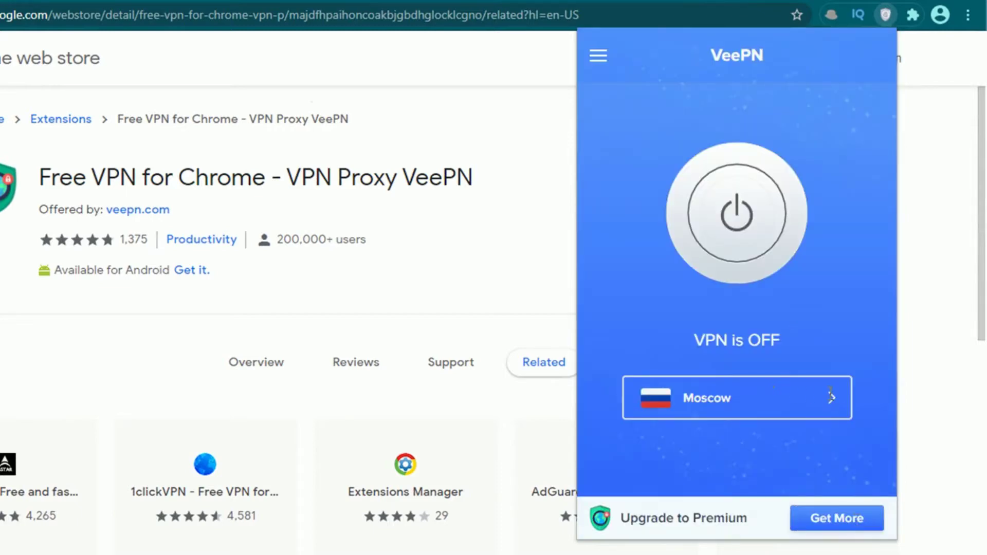
- Choose Singapore as the VPN location, switch VeePN on, then off again
click(830, 396)
drag(894, 153, 893, 107)
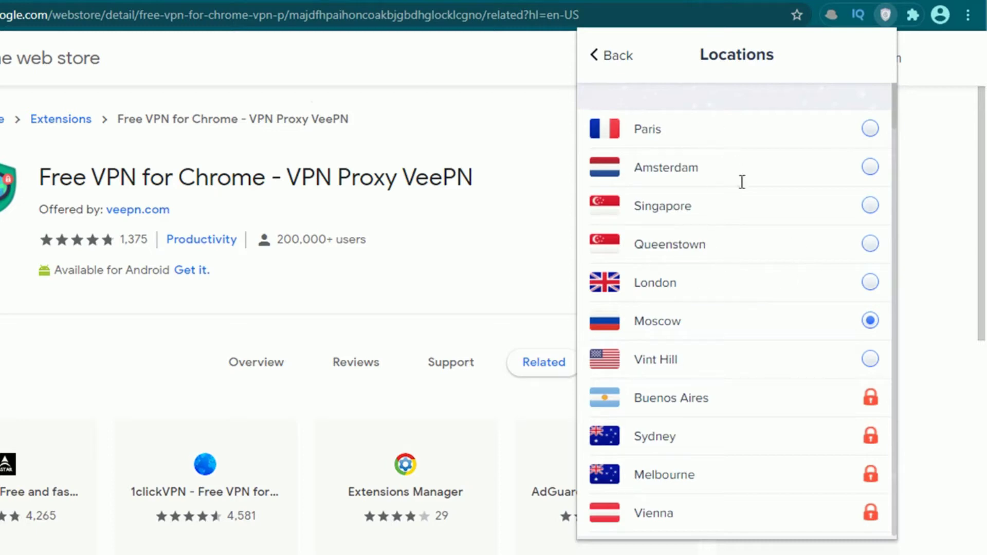
click(718, 206)
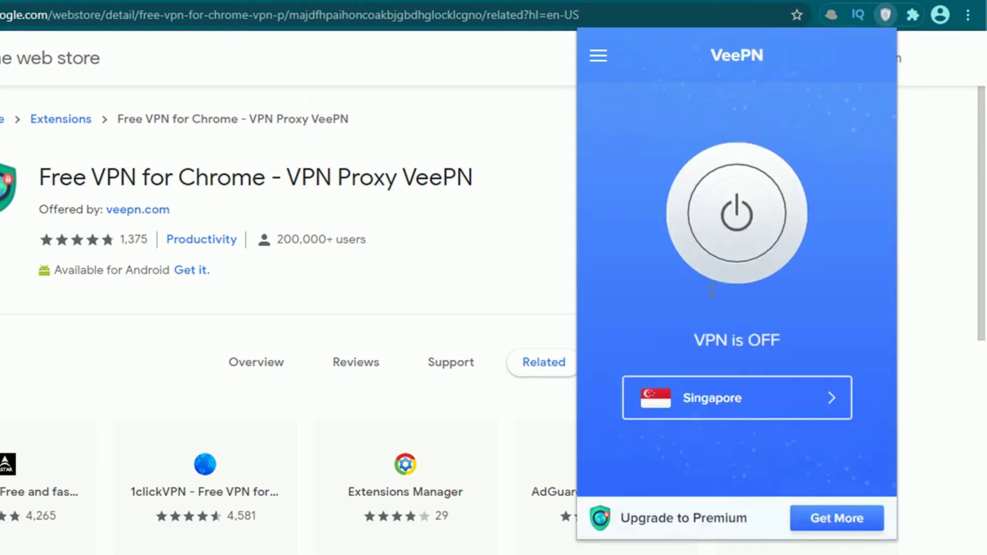
click(758, 197)
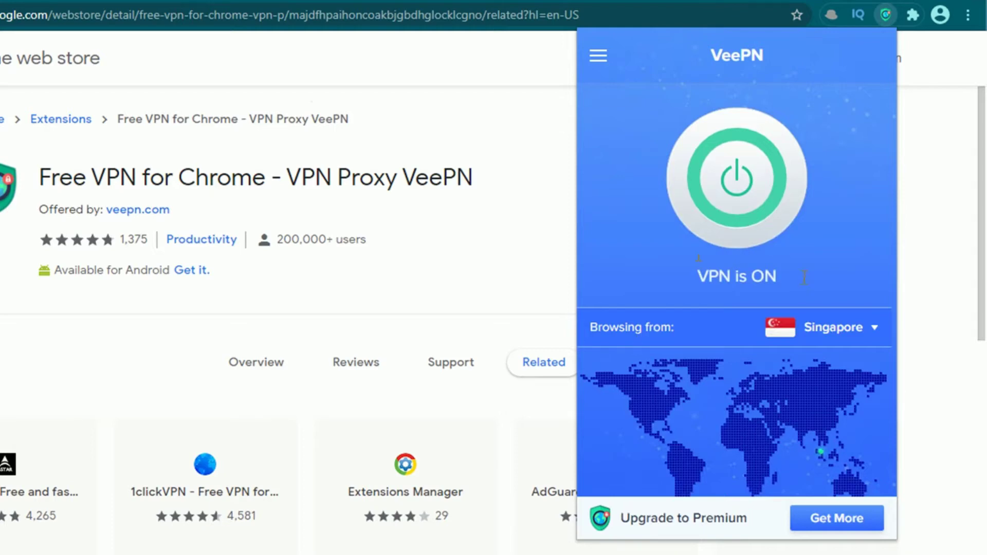
click(737, 189)
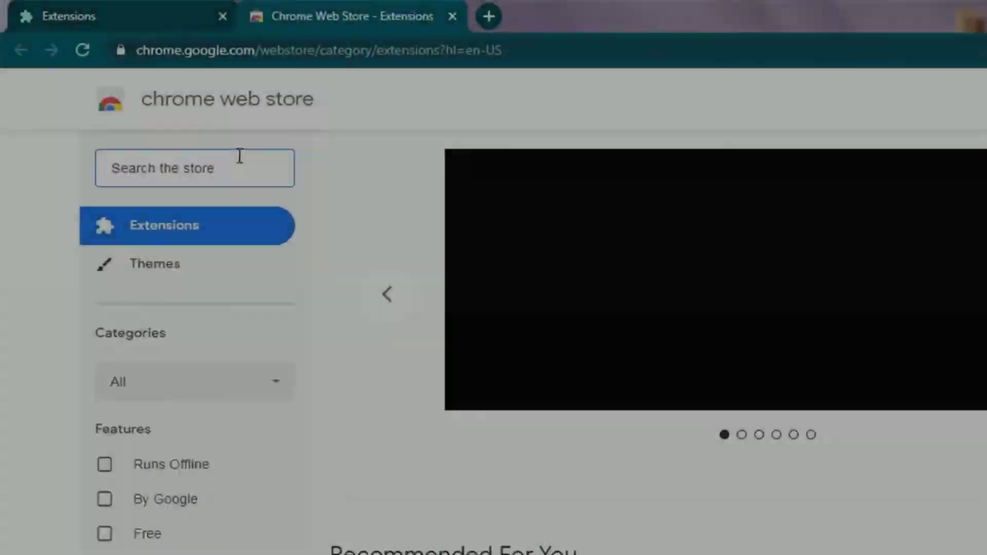
- Search the store for 'zenmate' via the suggestion and open the ZenMate Free VPN–Best VPN for Chrome page
text(ze)
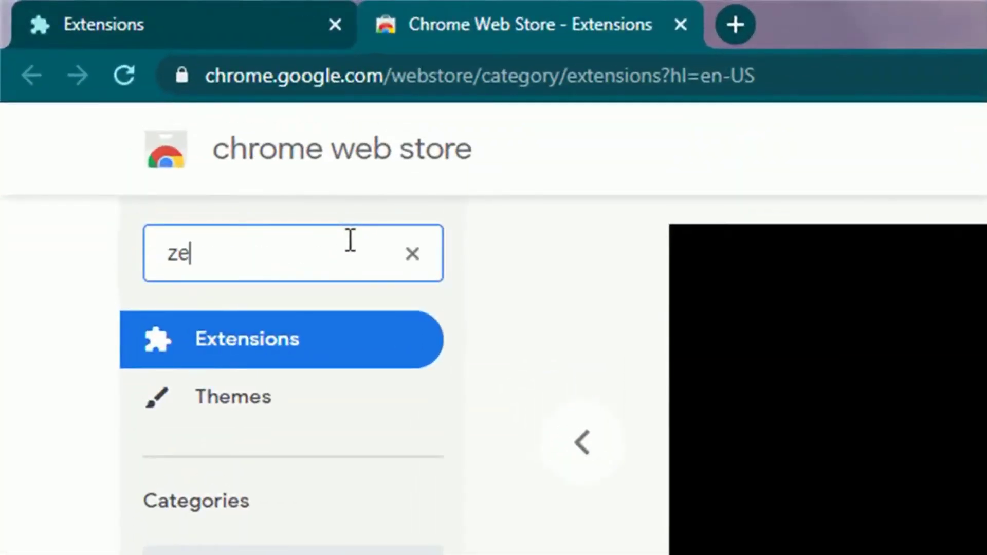
text(nm)
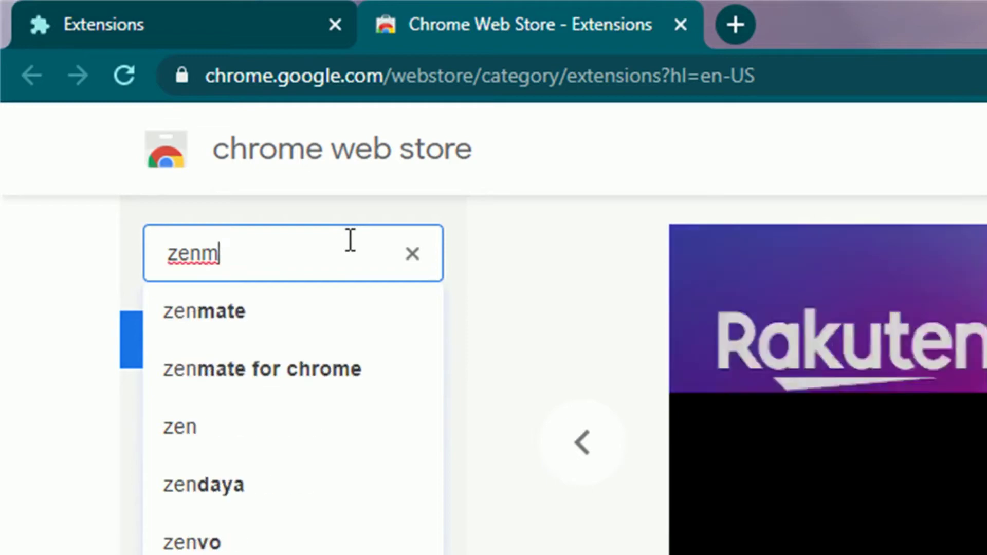
click(224, 314)
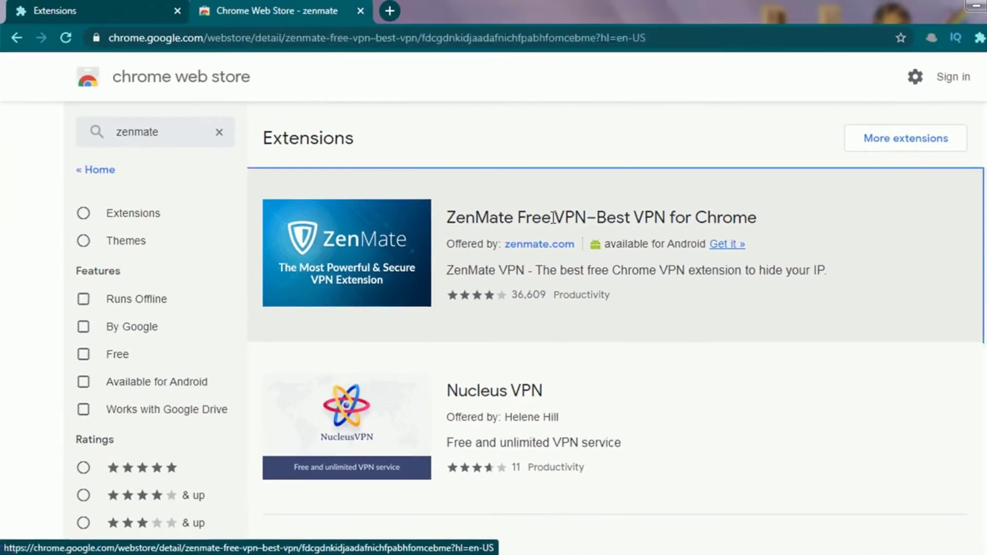
click(430, 218)
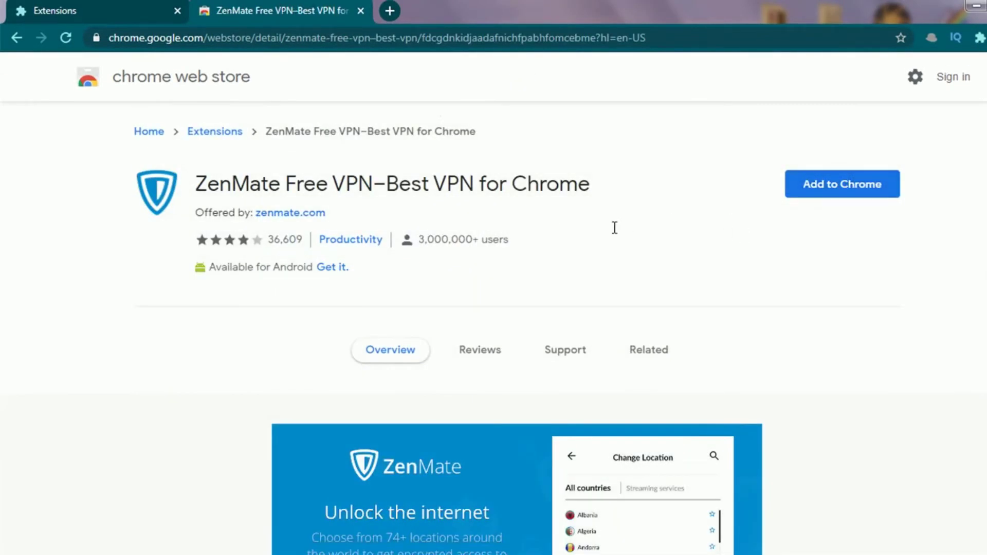
- Review the ZenMate Free VPN listing, noting its 3,000,000+ users count
drag(418, 241, 520, 239)
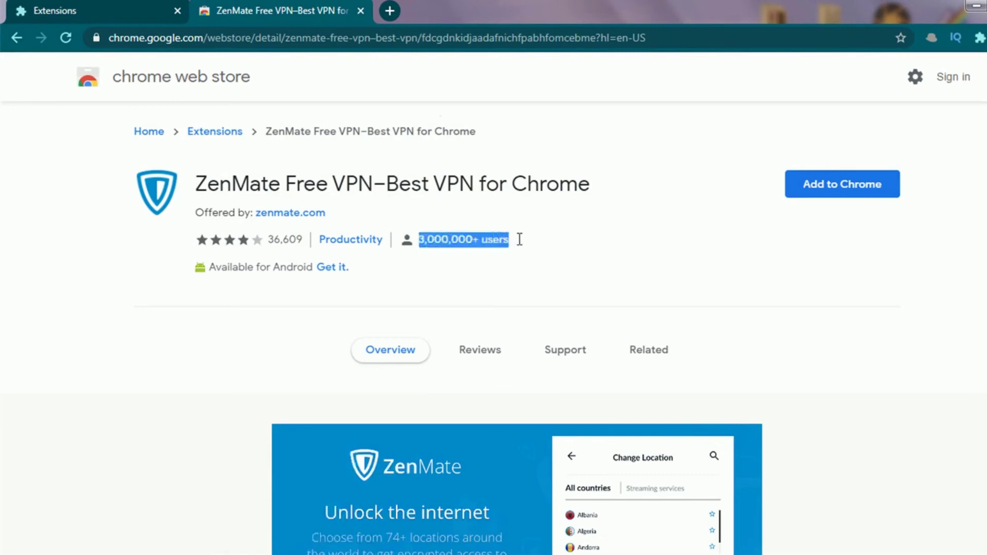
click(682, 223)
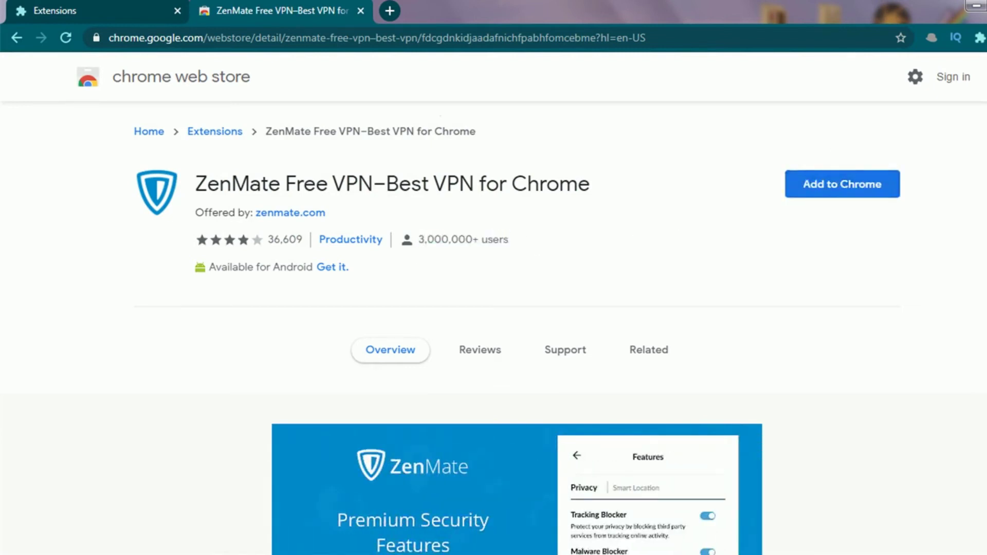
scroll(493, 329, down, 12)
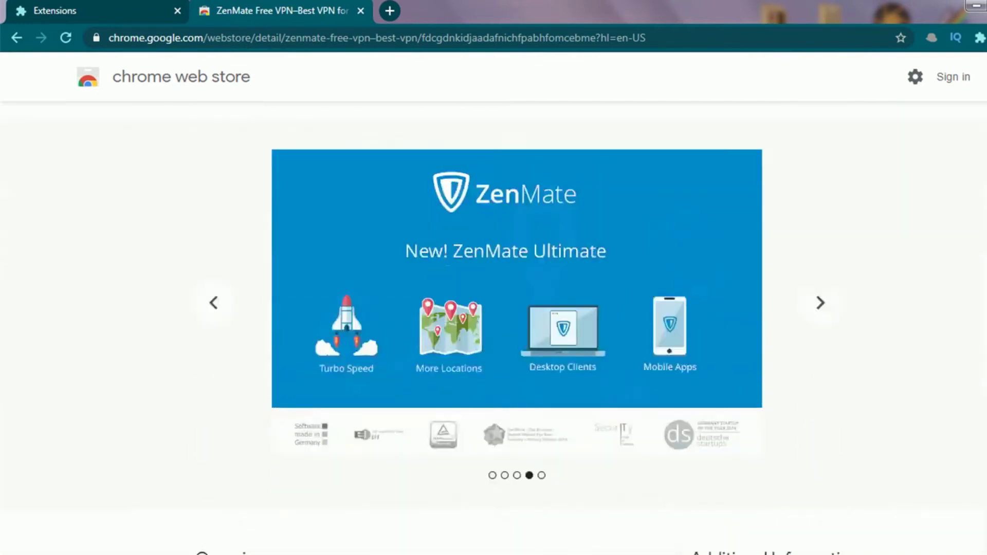
scroll(493, 329, up, 12)
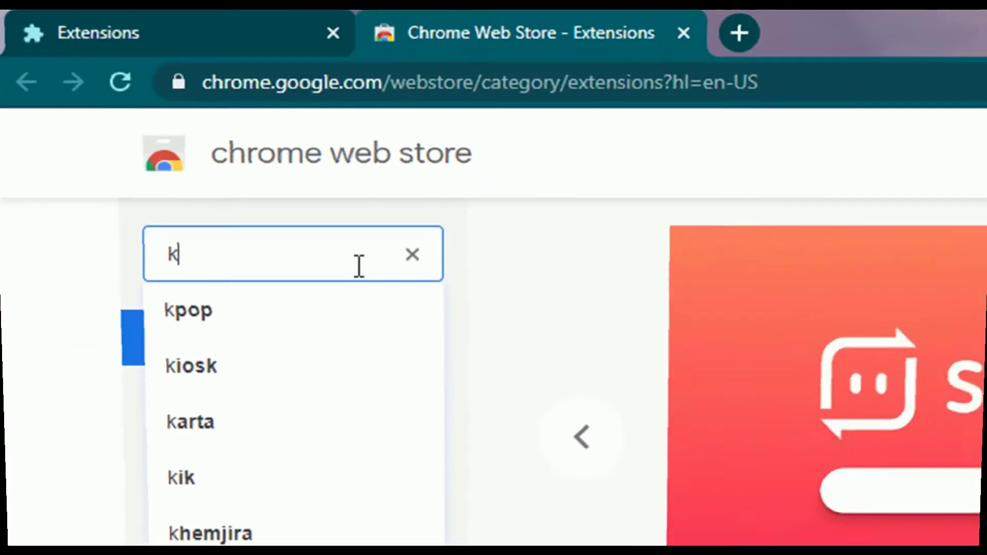
- Search the store for 'kproxy' and open the KProxy Extension page, already added to Chrome
text(proxy)
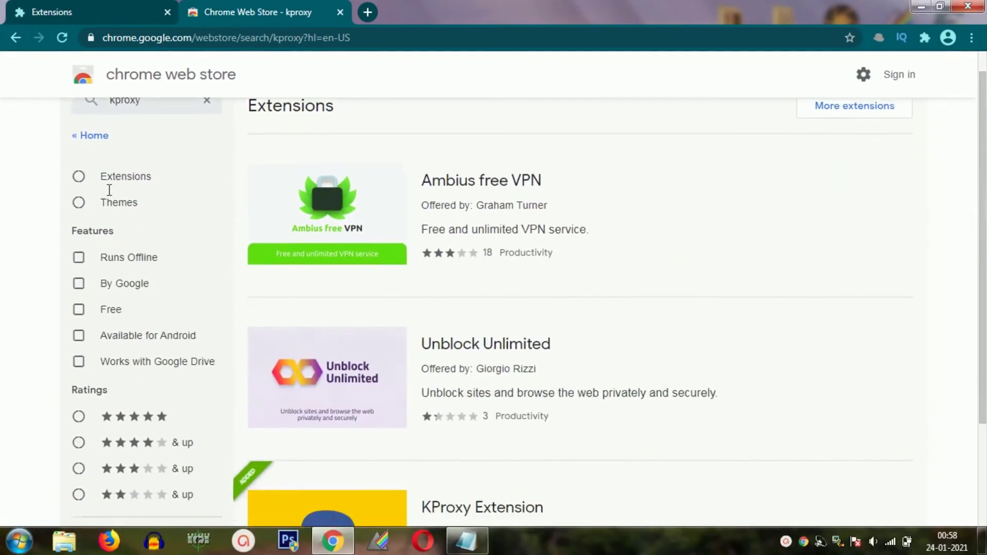
scroll(219, 381, down, 3)
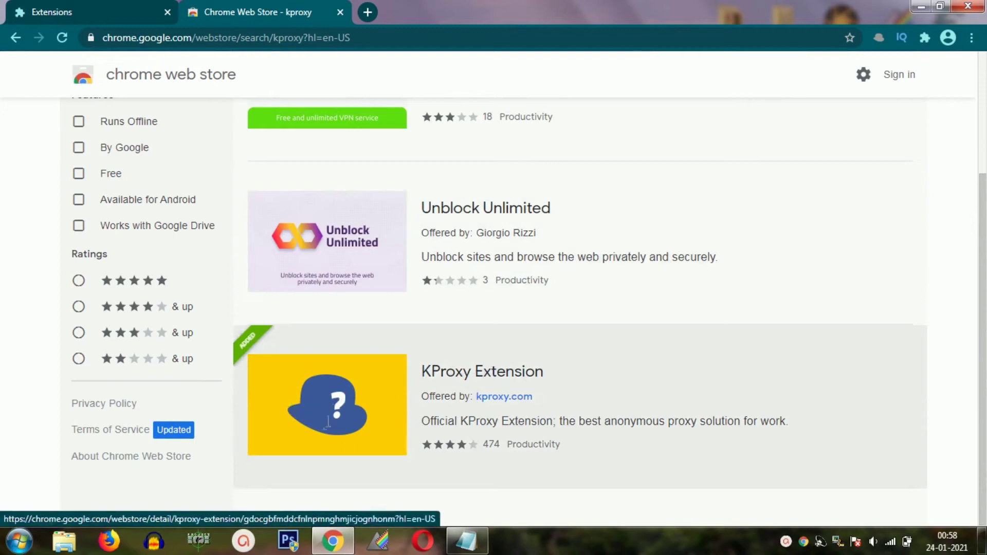
click(523, 370)
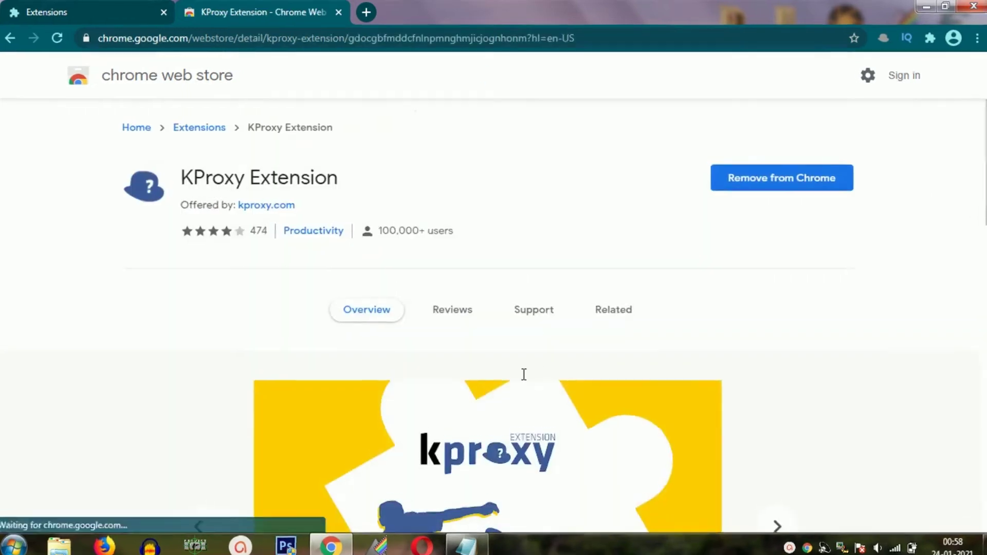
scroll(522, 375, down, 3)
scroll(493, 334, down, 5)
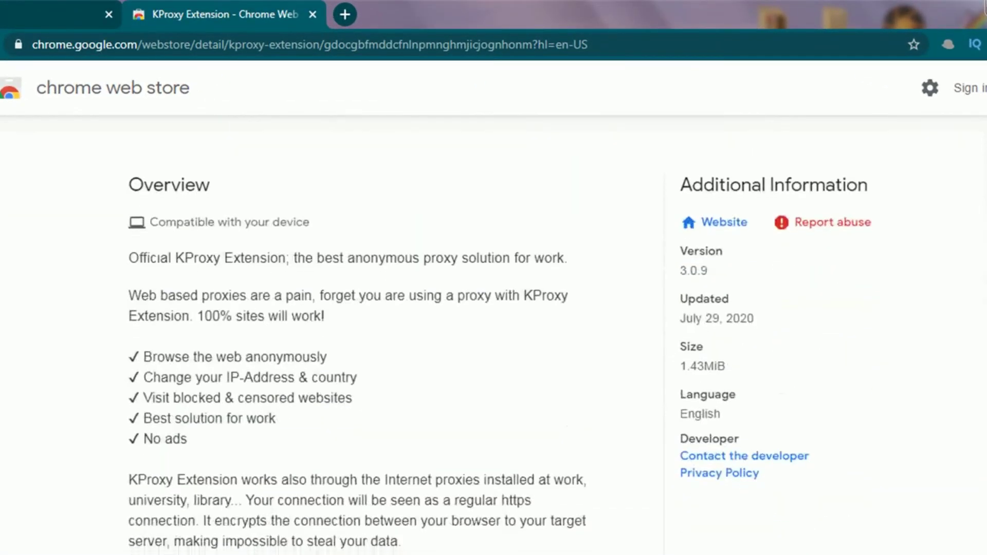
scroll(493, 334, up, 10)
scroll(494, 334, up, 4)
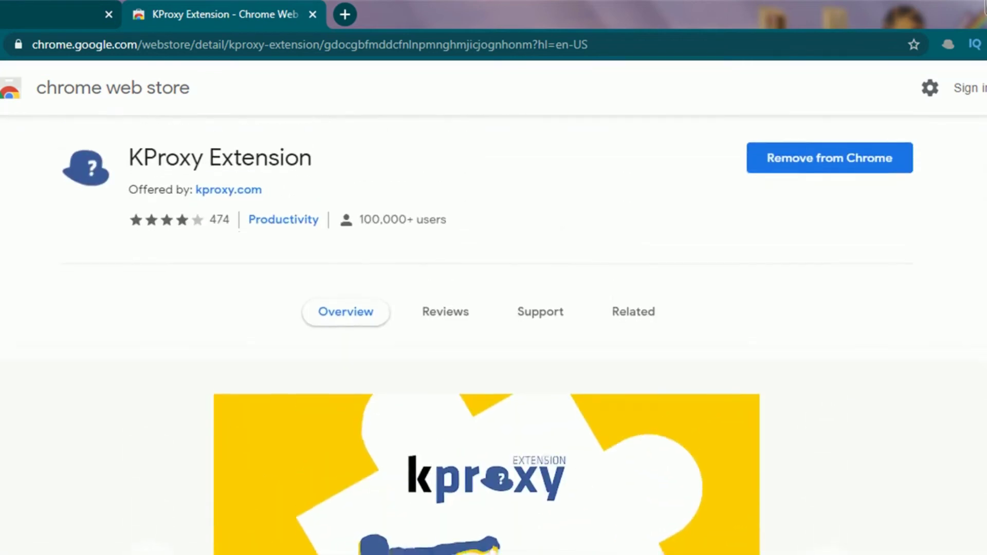
scroll(493, 334, up, 1)
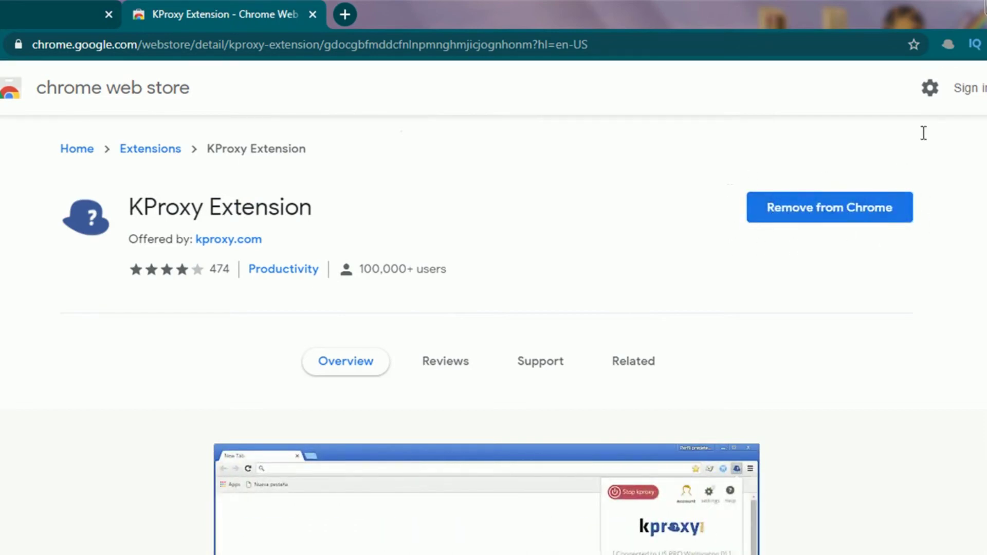
- Start KProxy until it connects via the France server FR public Roubaix 05, then stop it
click(948, 45)
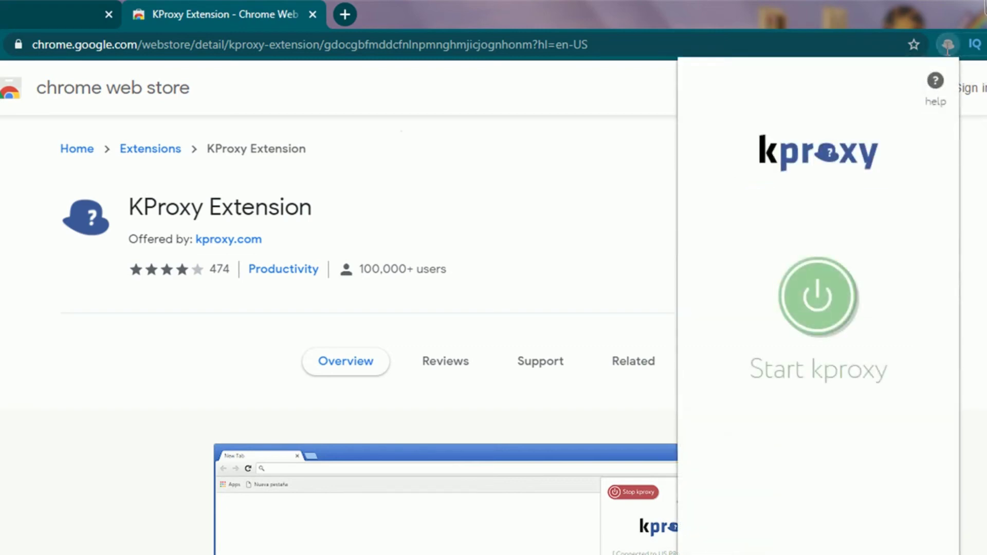
click(820, 301)
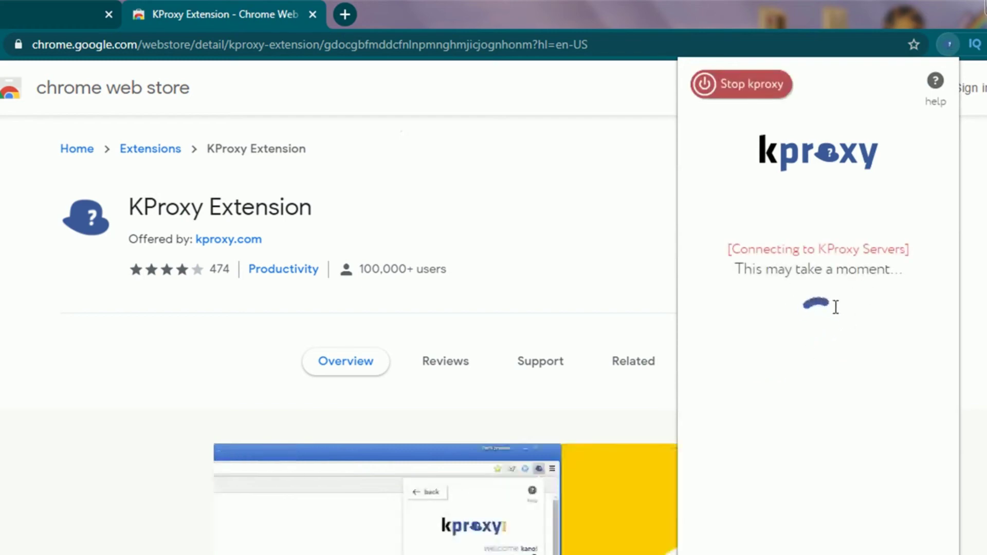
drag(803, 200, 837, 192)
click(731, 168)
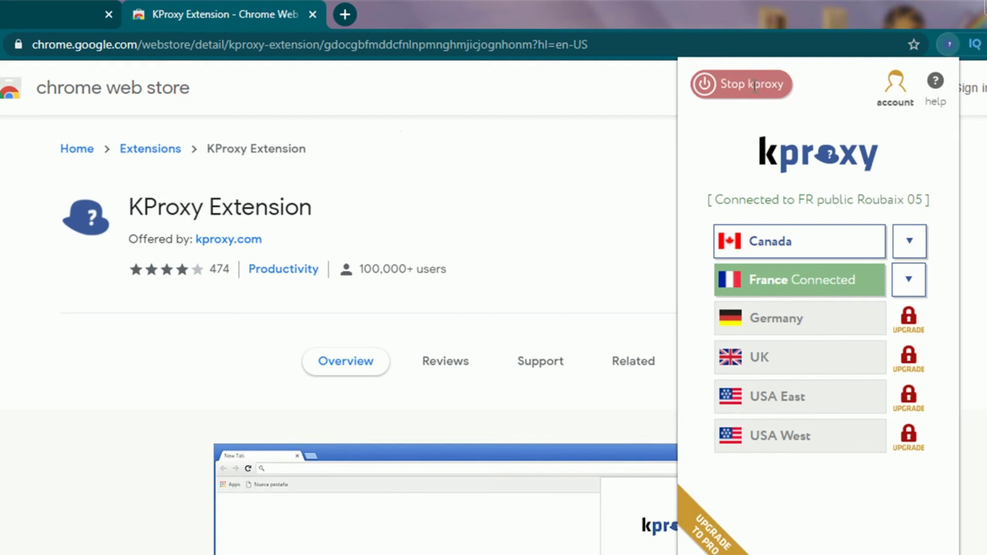
click(754, 85)
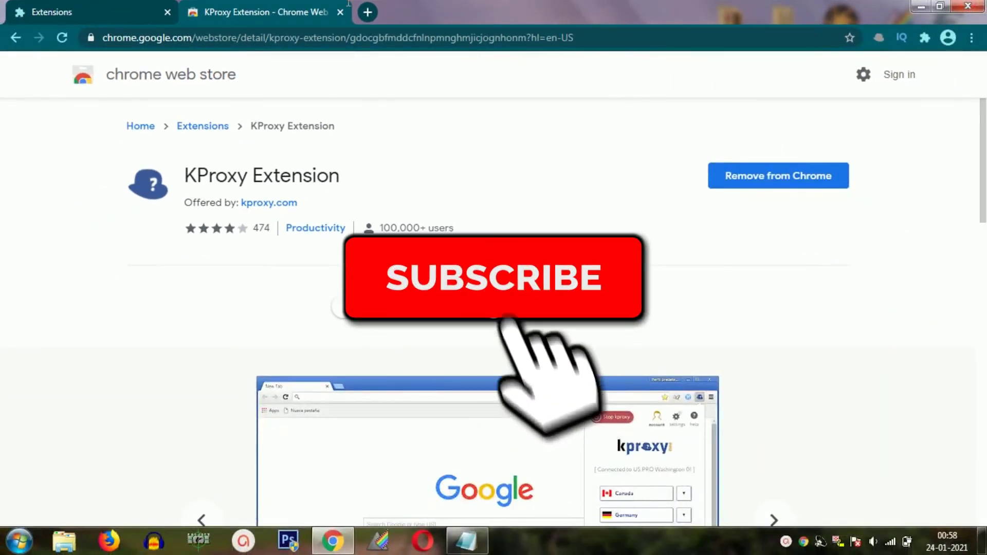
- Open a new Google tab and dismiss the Chrome security promo
click(367, 11)
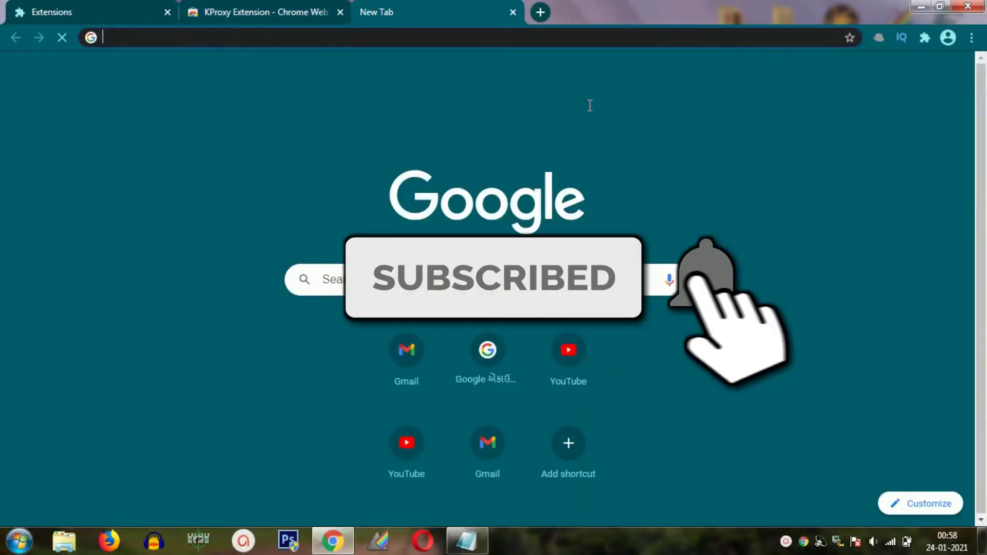
click(838, 198)
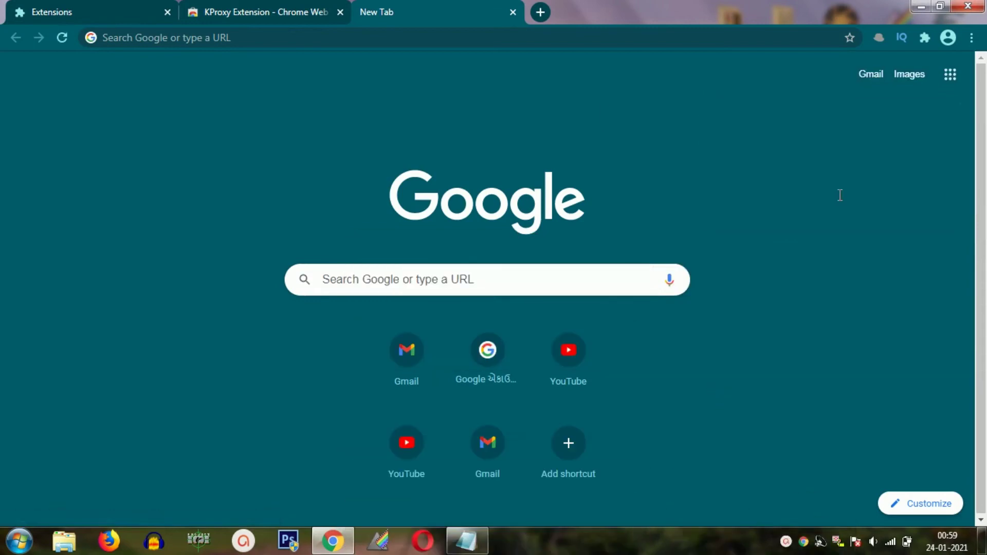